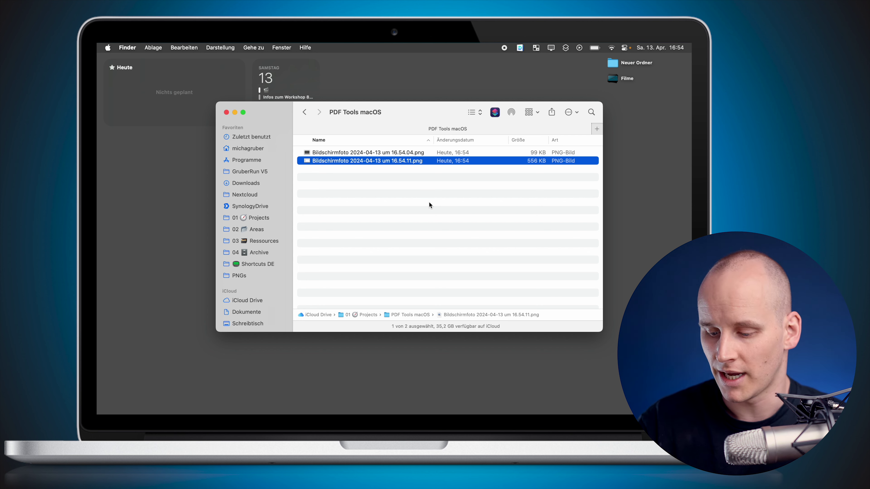
Step: Combine both Bildschirmfoto PNG files into one PDF with the Create PDF quick action and name it "PDF 1"
key(super+a)
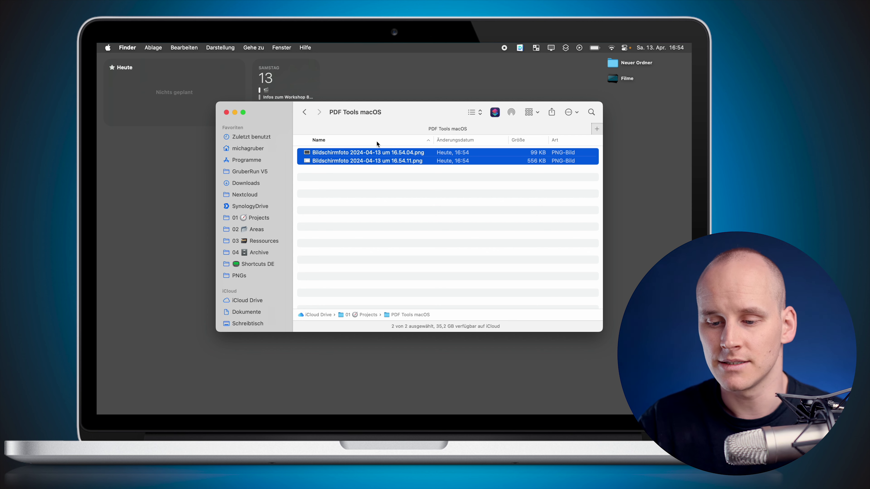
right_click(371, 153)
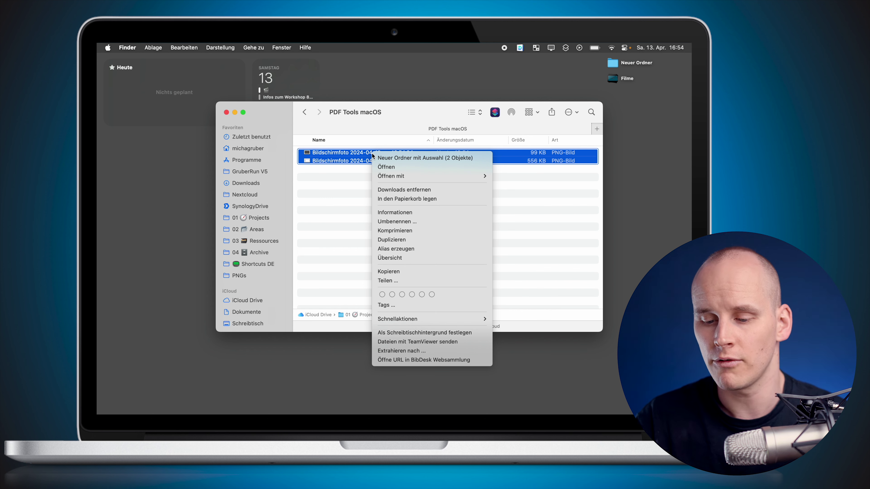
mouse_move(431, 322)
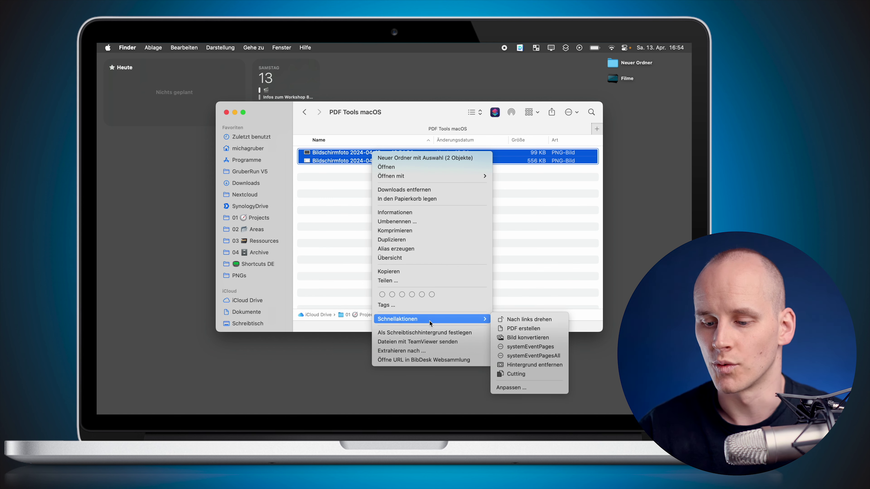
click(525, 330)
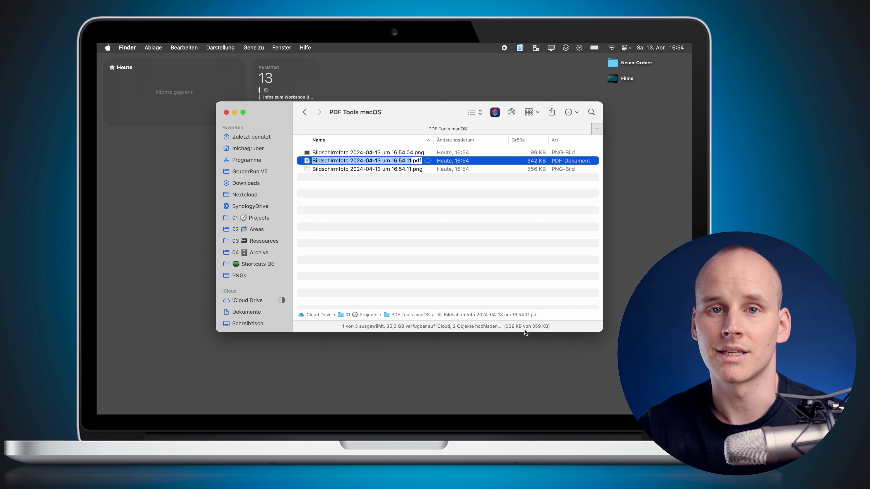
text(PDF 1)
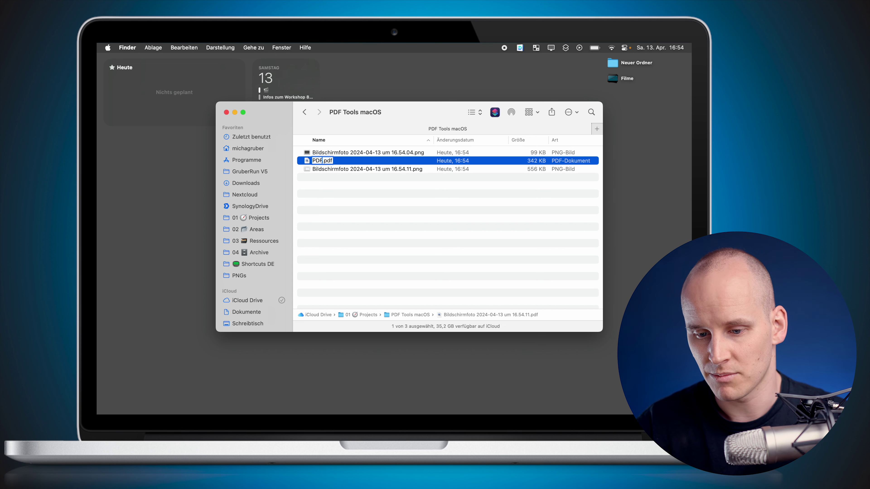
key(Return)
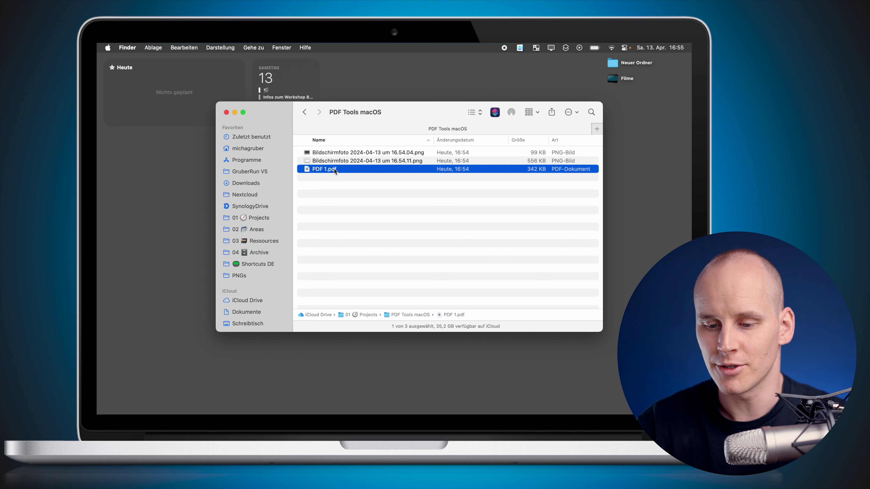
Step: Open PDF 1.pdf in Preview and set its sidebar to show page thumbnails
double_click(334, 169)
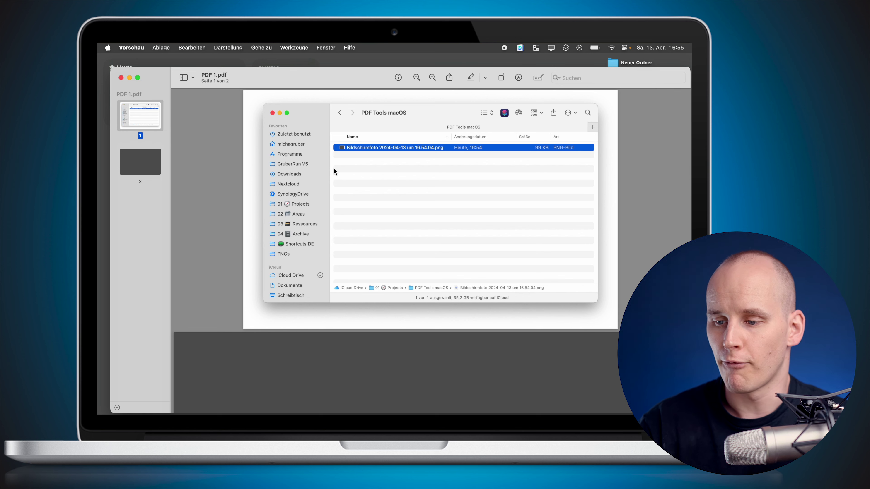
mouse_move(278, 75)
mouse_down()
mouse_move(278, 62)
mouse_move(272, 68)
mouse_up()
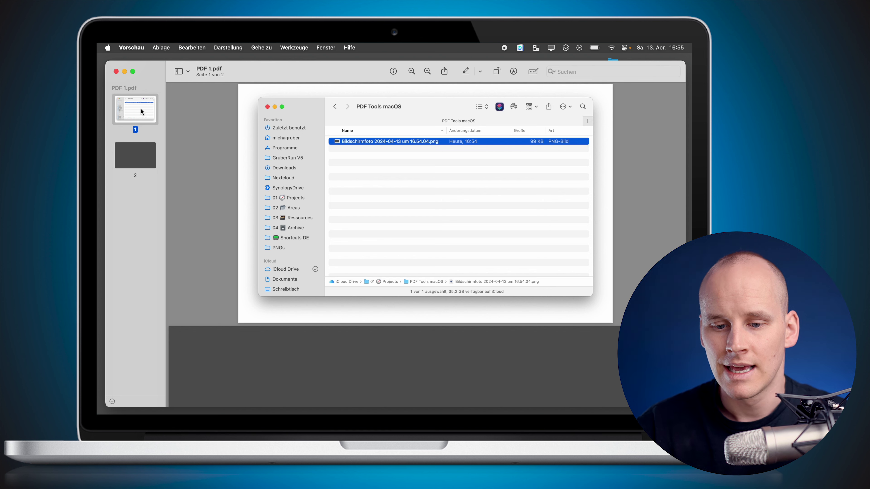
click(188, 73)
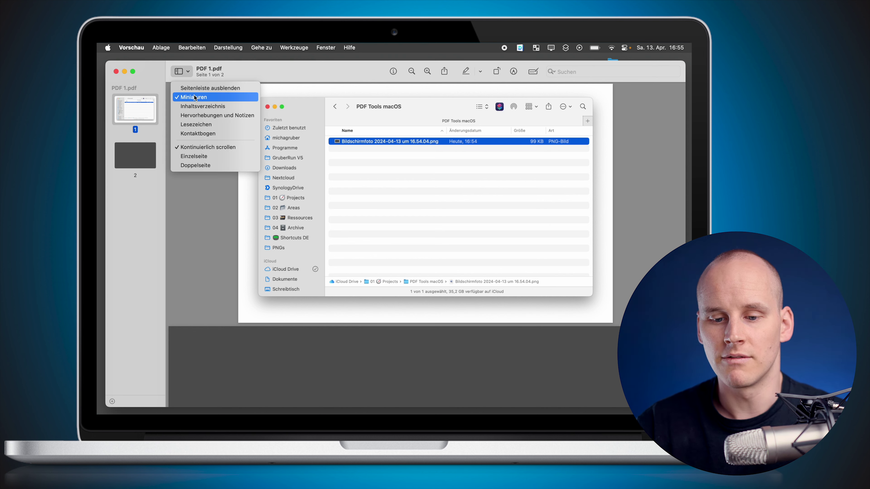
click(193, 98)
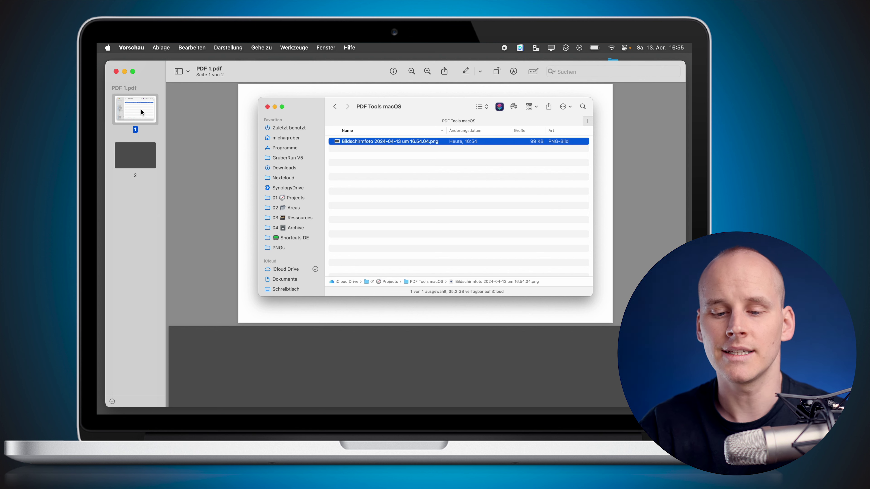
Step: Move the first page of PDF 1.pdf below the dark second page and save the document
click(142, 112)
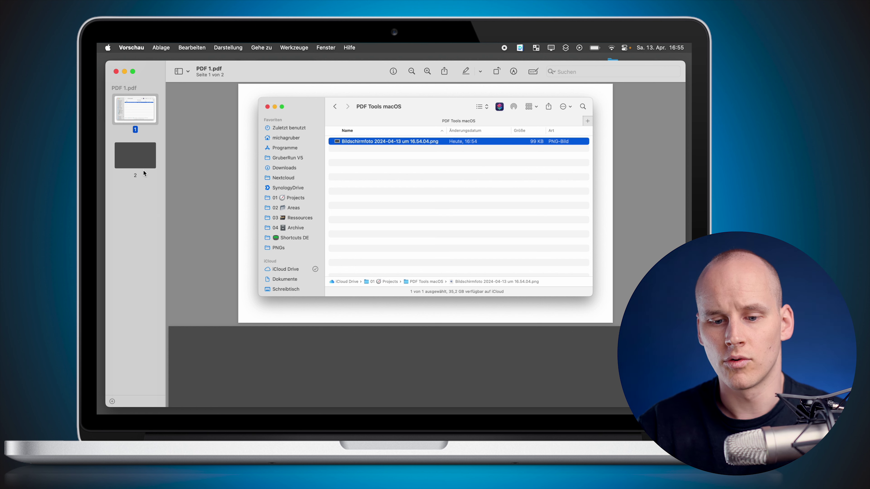
drag(160, 130, 128, 190)
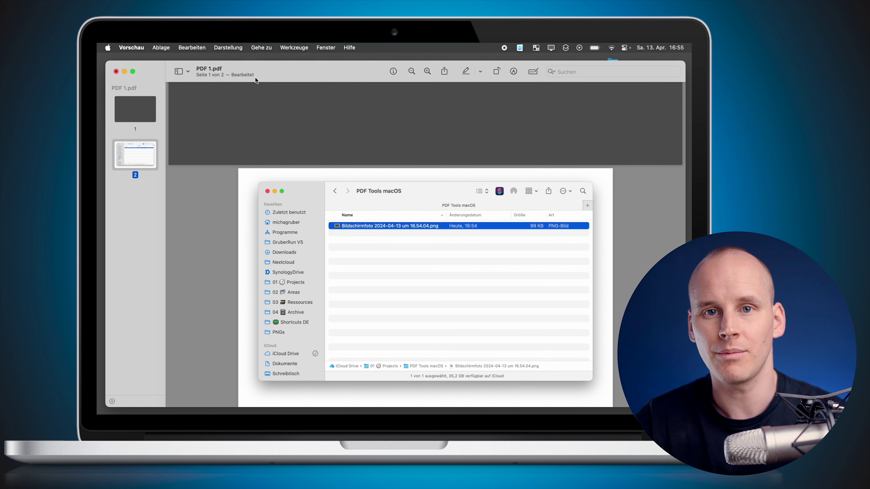
click(164, 49)
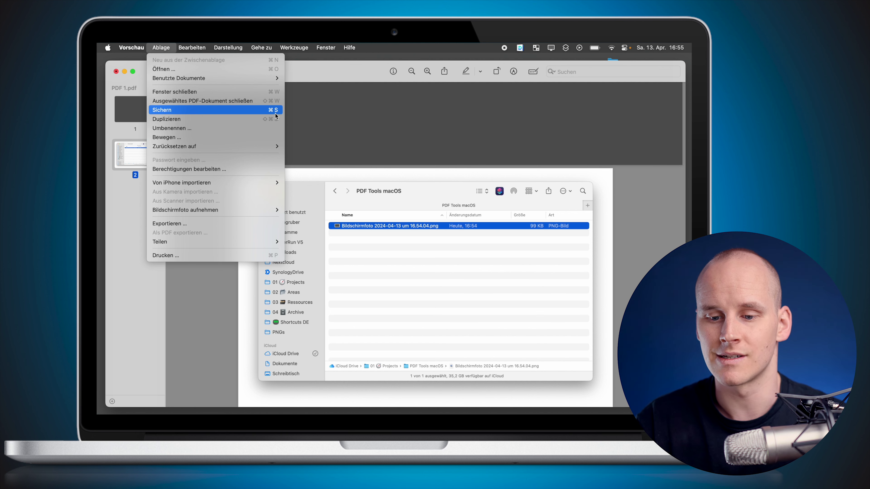
click(324, 77)
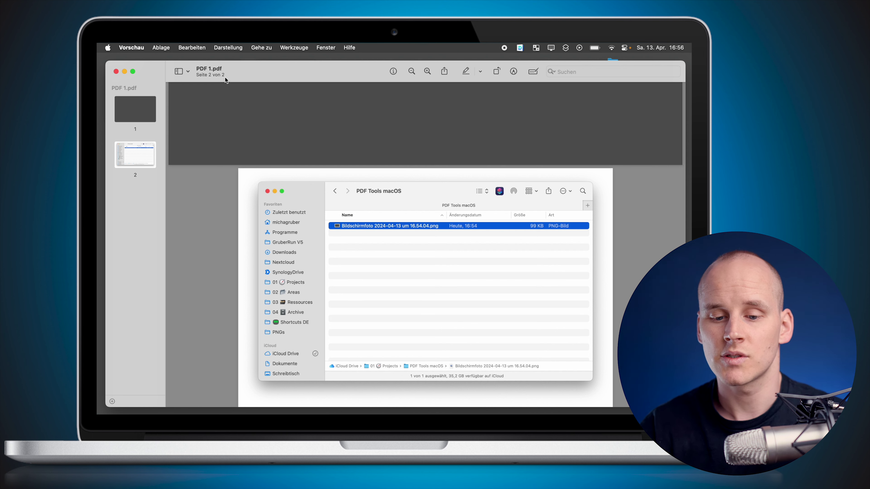
Step: Delete the dark first page of PDF 1.pdf and undo the deletion
click(143, 109)
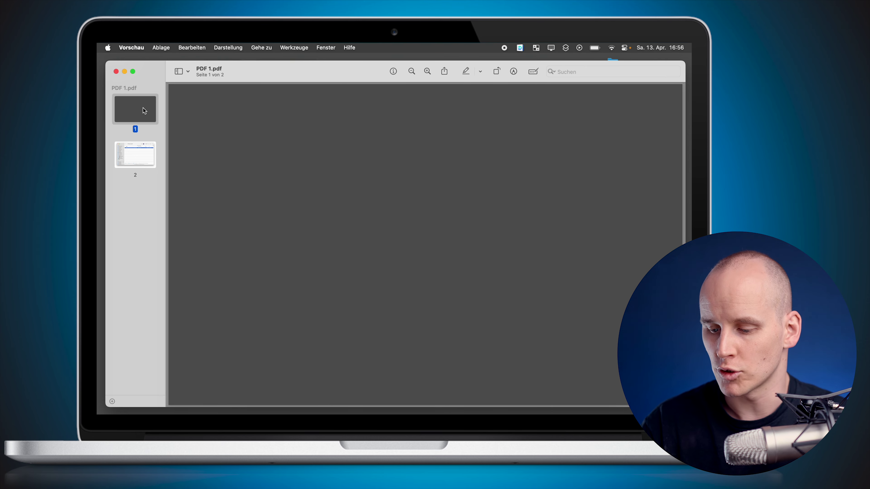
key(Delete)
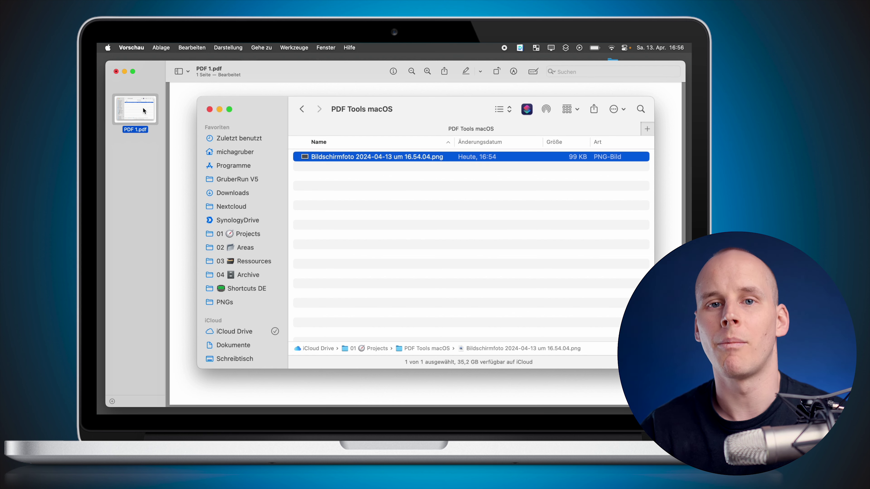
key(super+v)
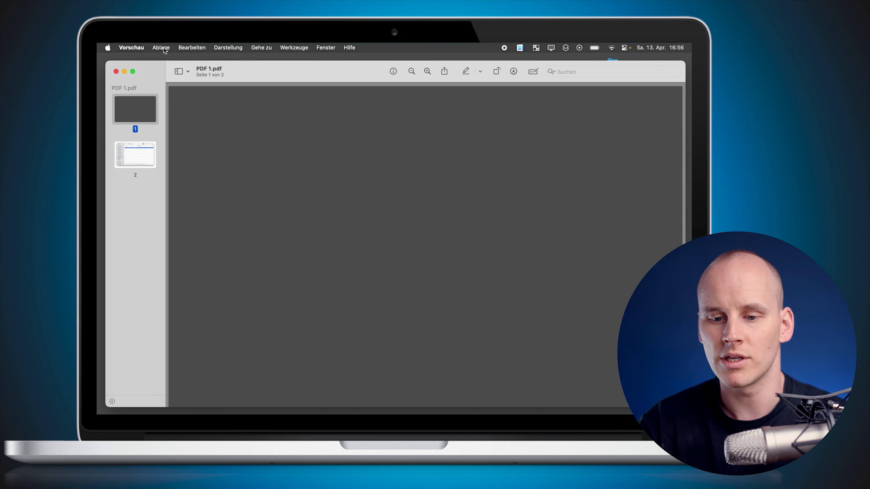
click(187, 49)
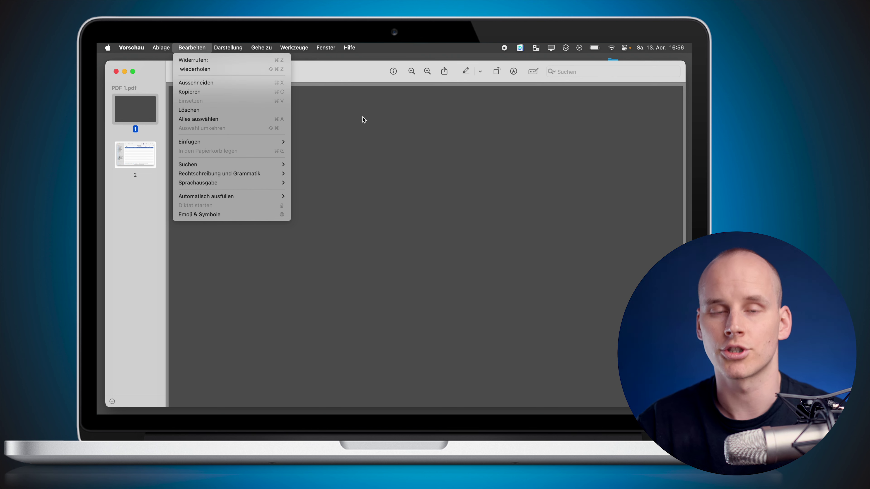
click(373, 162)
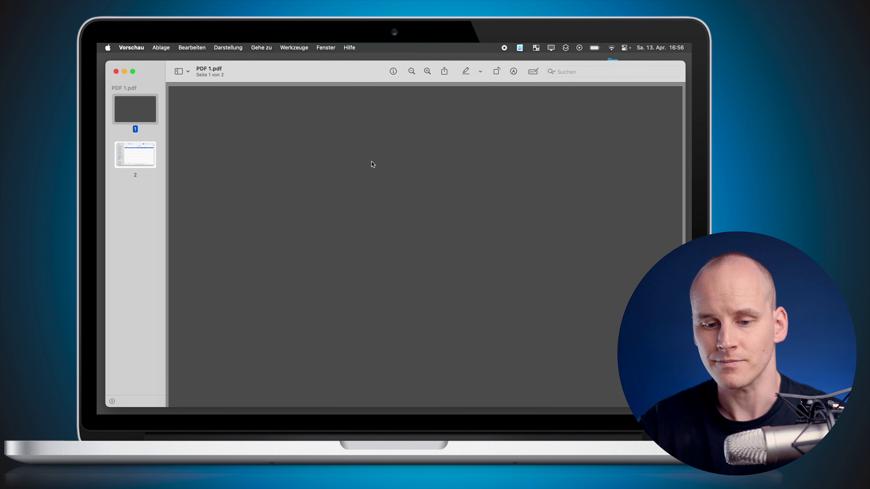
Step: Insert a new photo taken with the connected iPhone as a page, review the pages zoomed out, and deselect the photo page
right_click(138, 200)
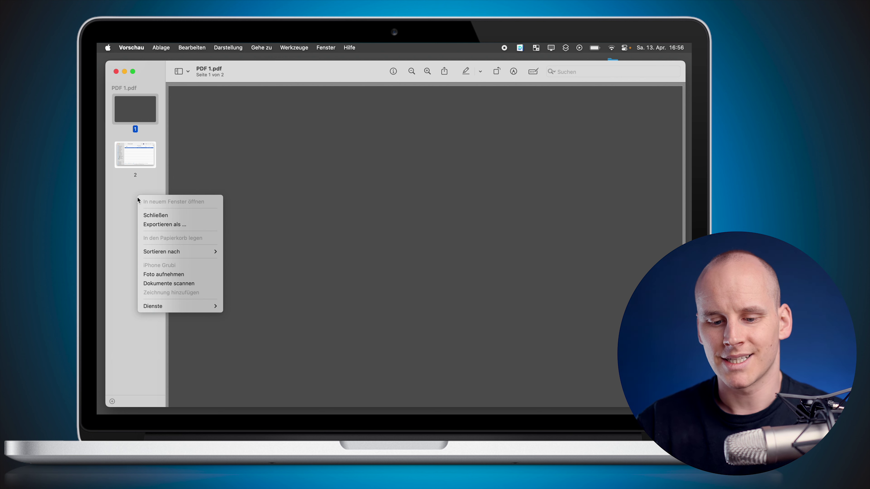
click(181, 275)
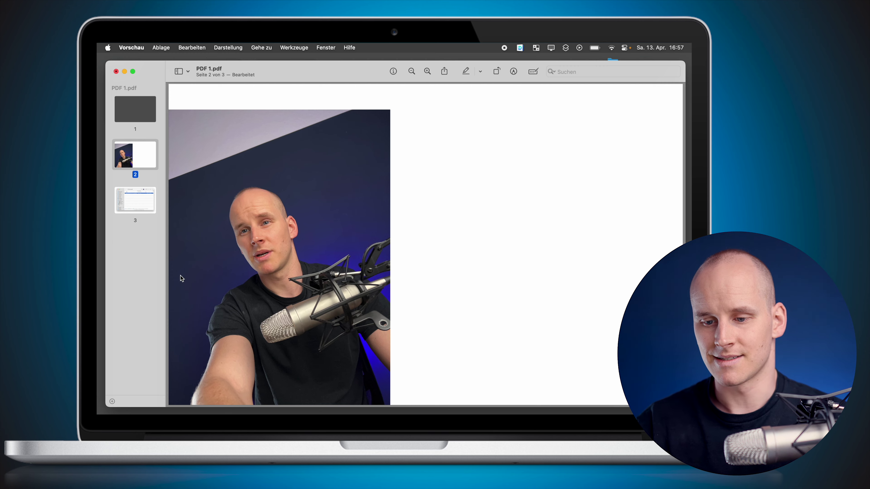
scroll(199, 260, down, 5)
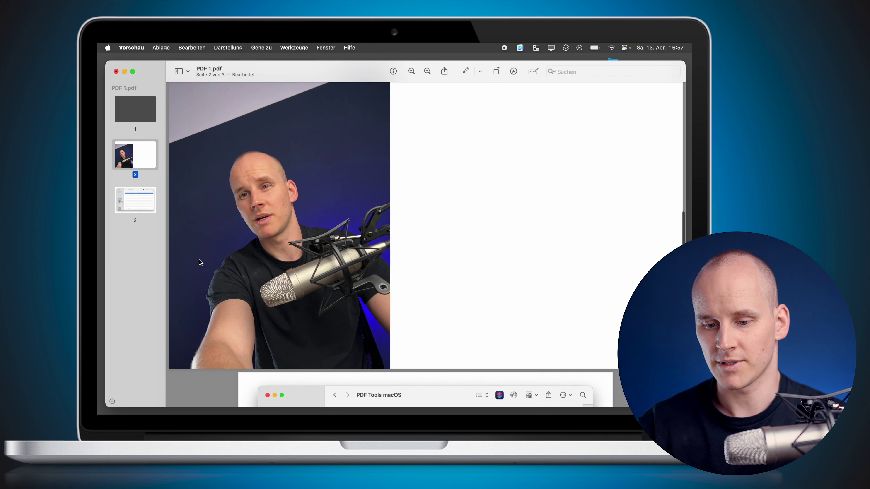
scroll(199, 262, up, 4)
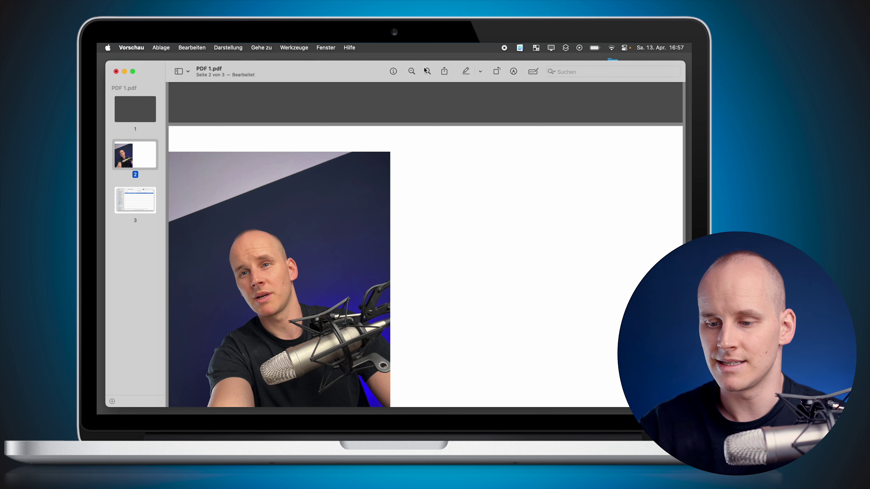
key(super+minus)
scroll(392, 178, up, 10)
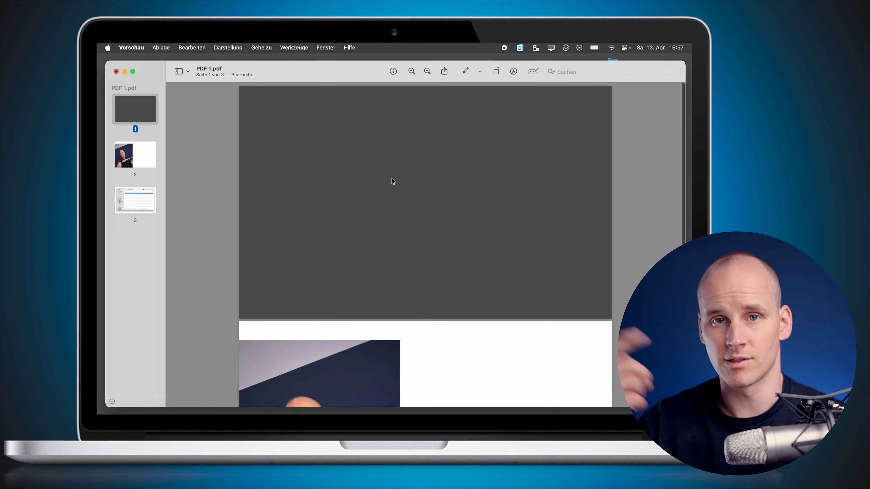
scroll(392, 179, down, 10)
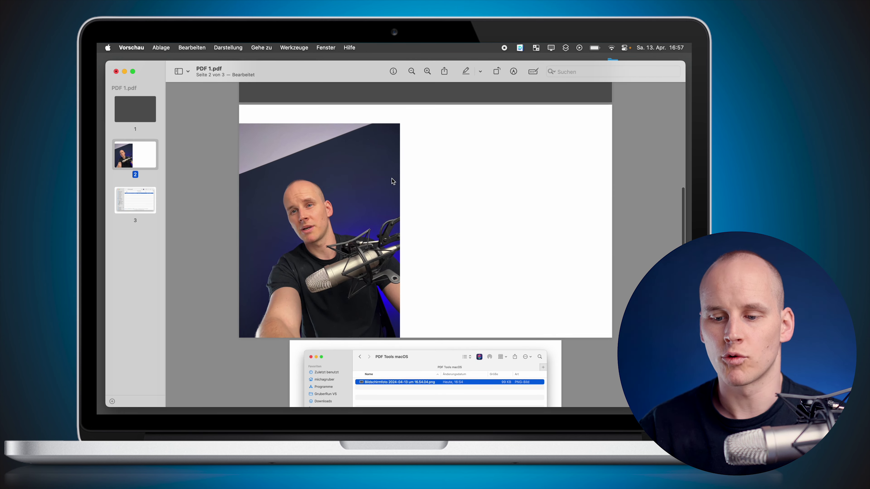
scroll(391, 178, down, 1)
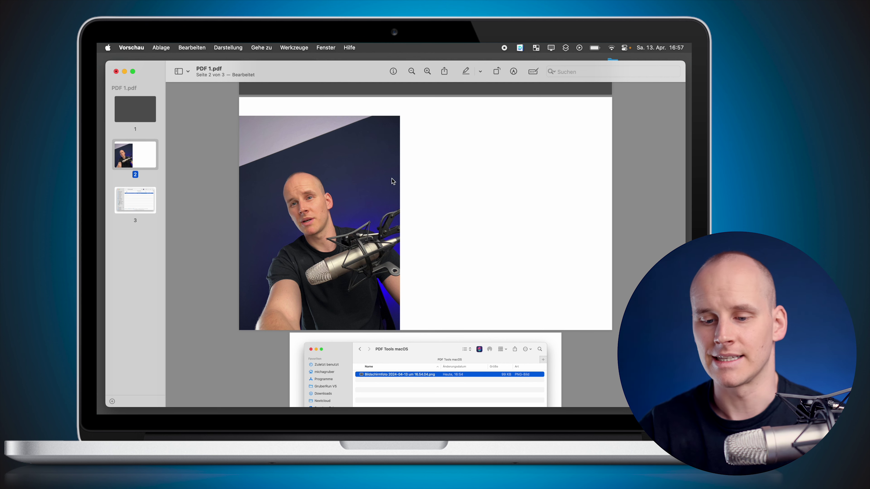
super+click(131, 157)
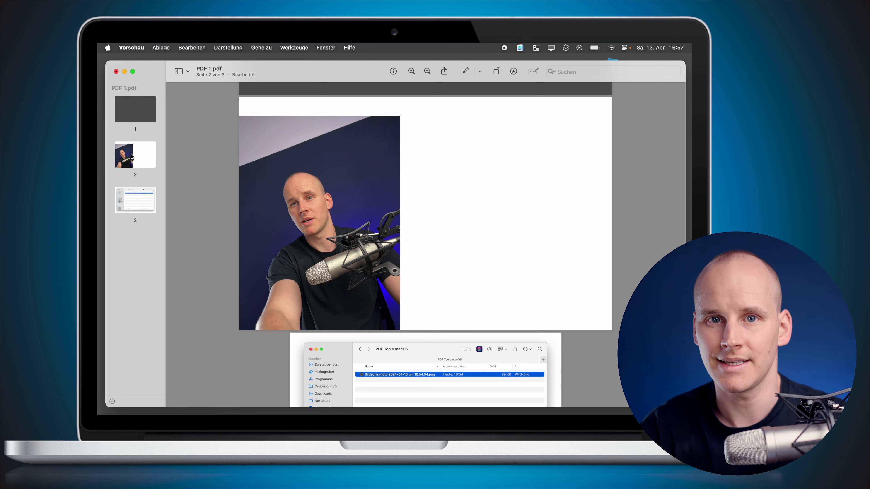
Step: Arrange the Preview window on the left half of the desktop and the PDF Tools macOS Finder window on the right
click(282, 69)
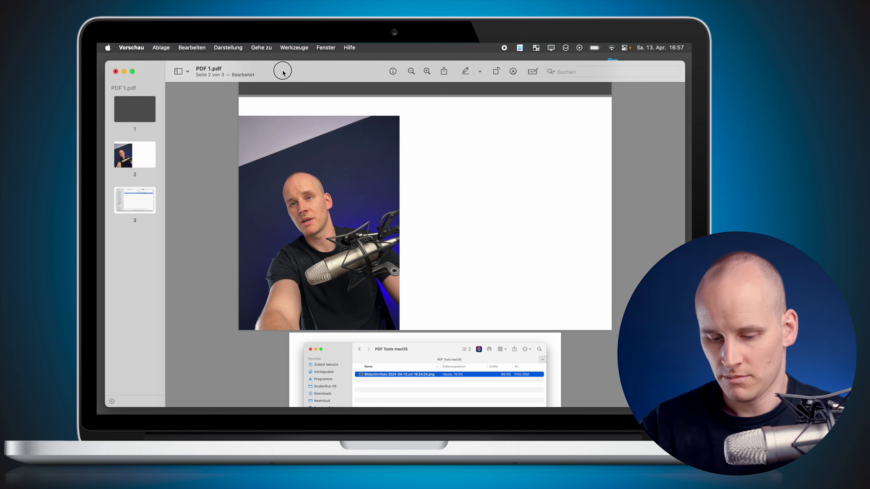
double_click(282, 72)
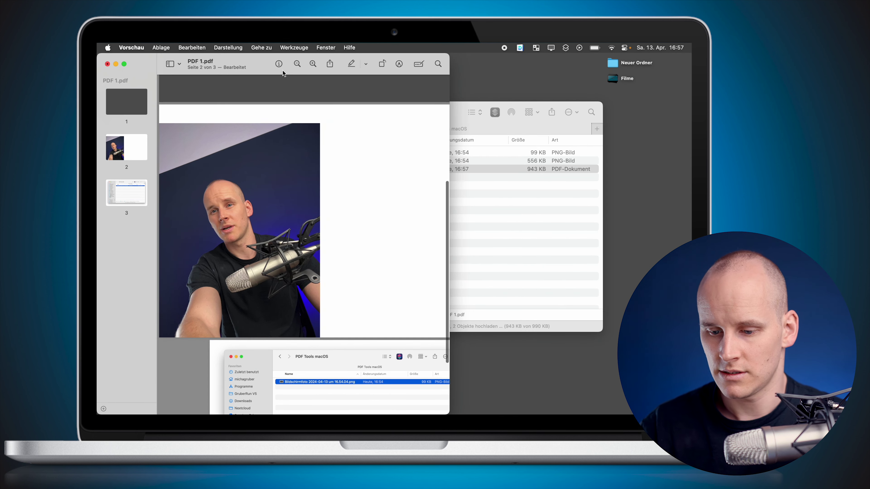
click(500, 236)
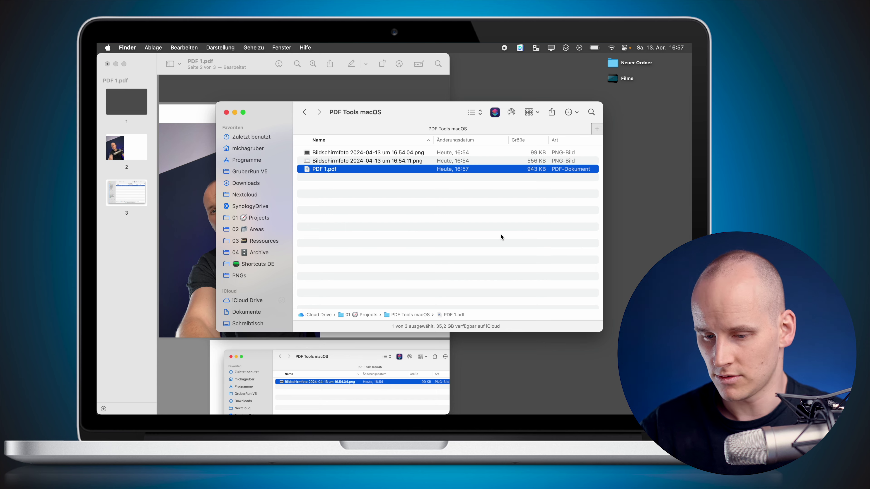
key(ctrl+alt+Right)
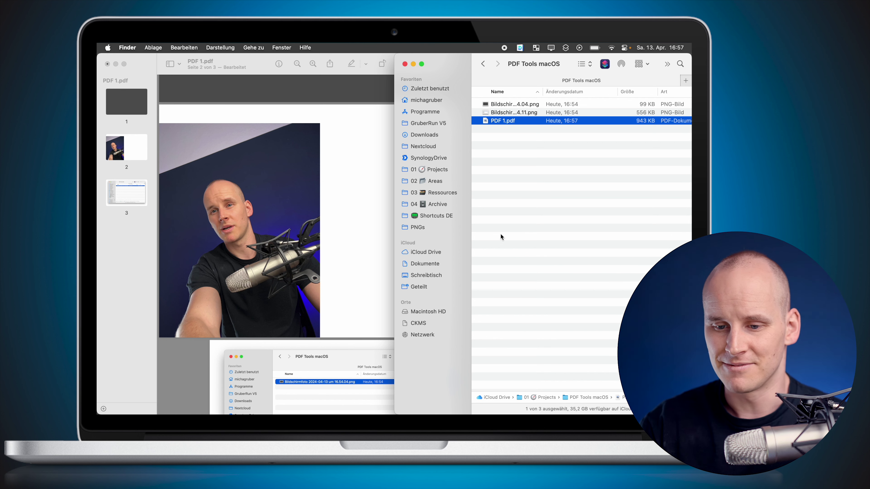
Step: Extract pages 2 and 3 of PDF 1.pdf as a separate PDF into the PDF Tools macOS folder
click(143, 59)
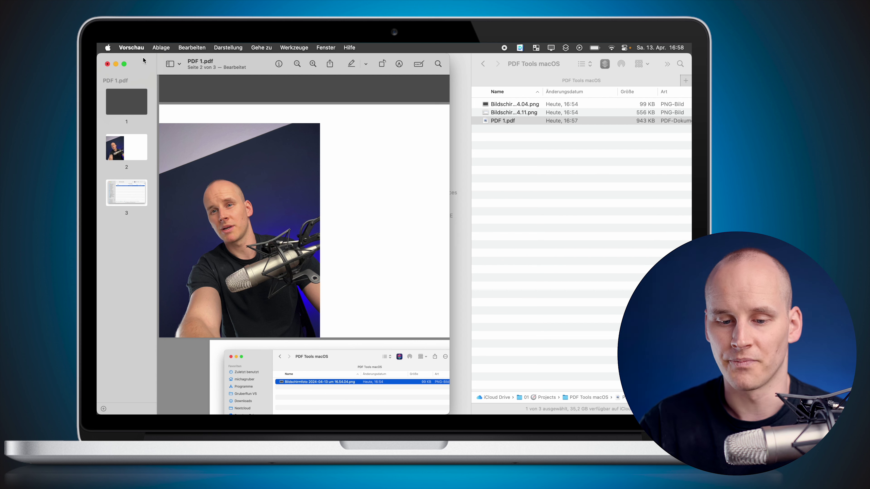
click(134, 152)
super+click(131, 188)
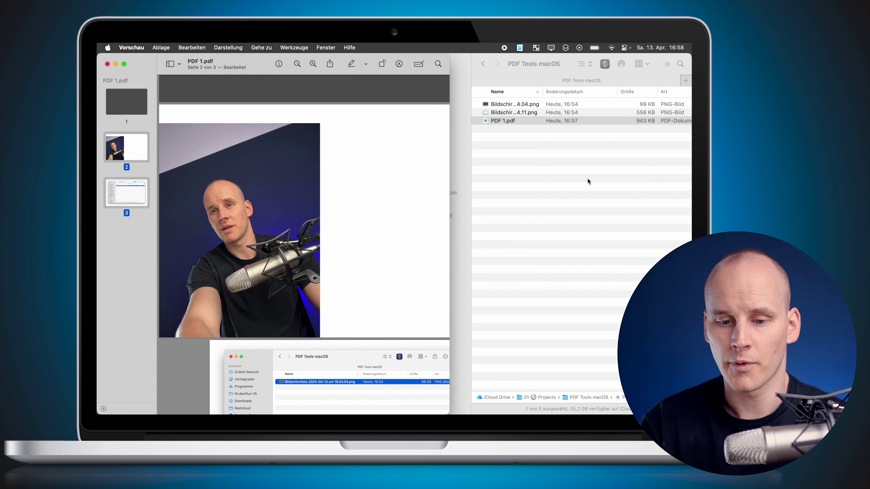
drag(137, 148, 614, 185)
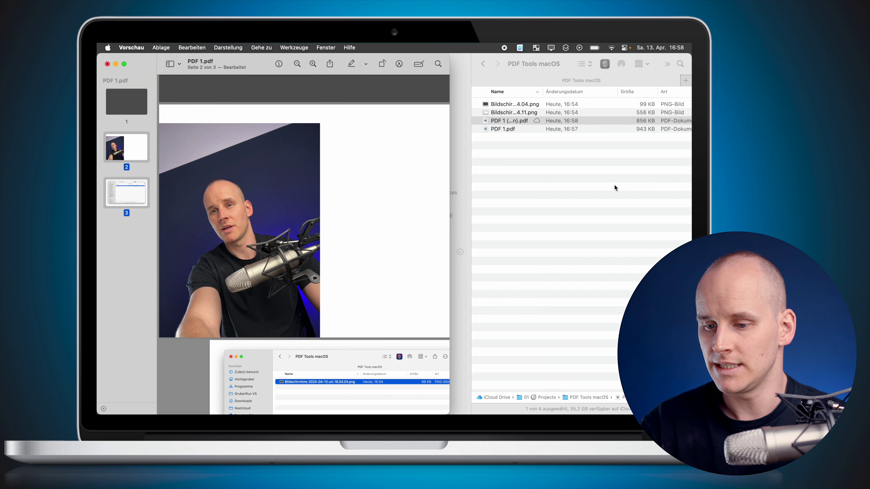
Step: Rename the extracted PDF in the PDF Tools macOS folder as PDF 2 and open it
click(521, 121)
key(Return)
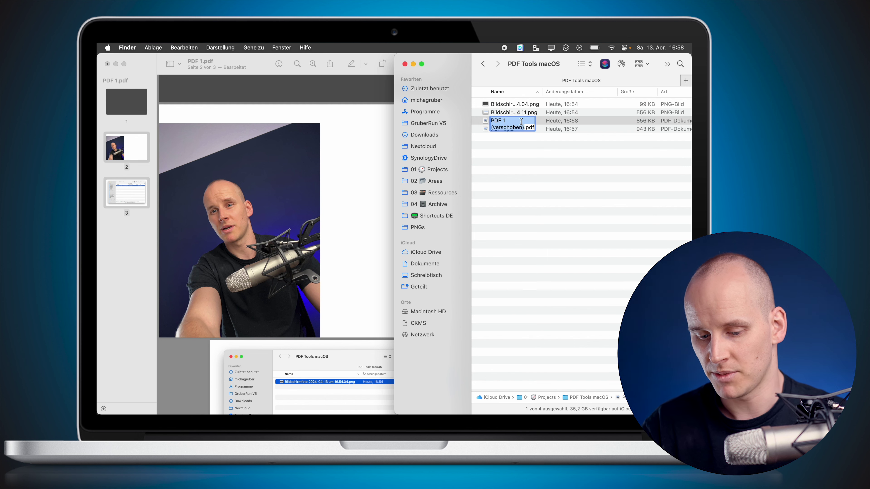
text(PDF 2)
key(Return)
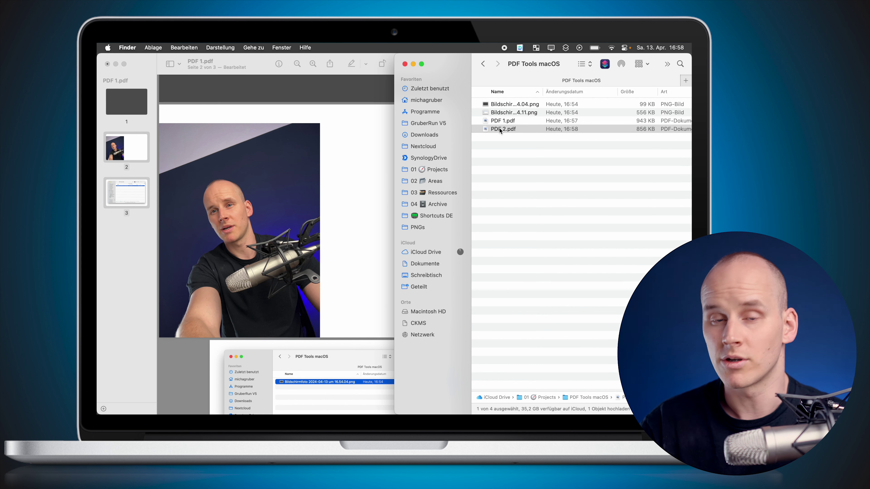
double_click(500, 128)
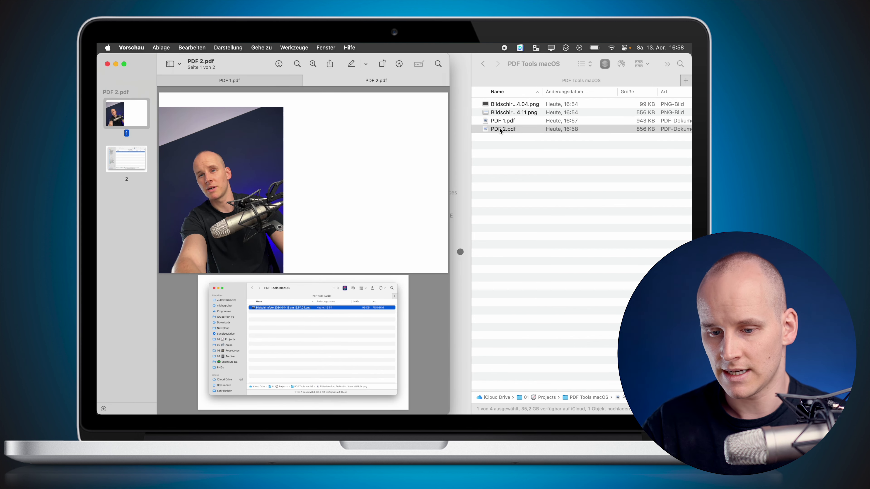
Step: Compare the pages of PDF 1.pdf with those of the extracted PDF 2.pdf
key(ctrl+alt+Right)
key(ctrl+alt+Left)
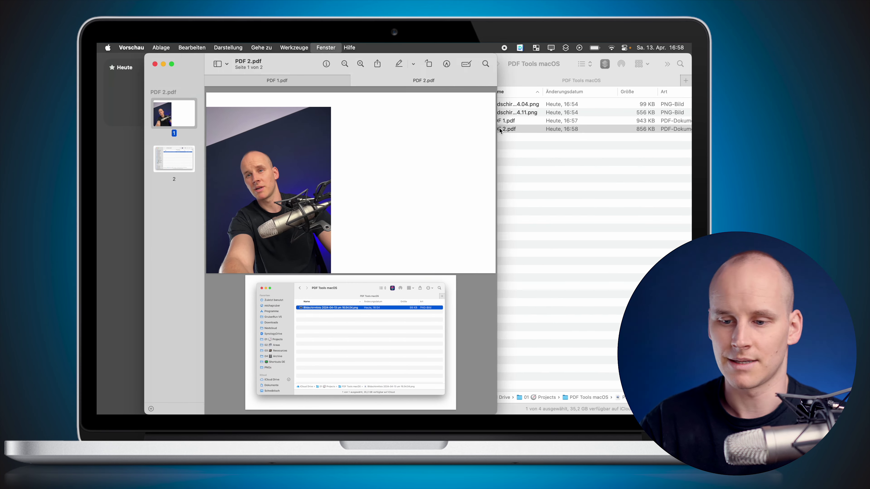
click(240, 78)
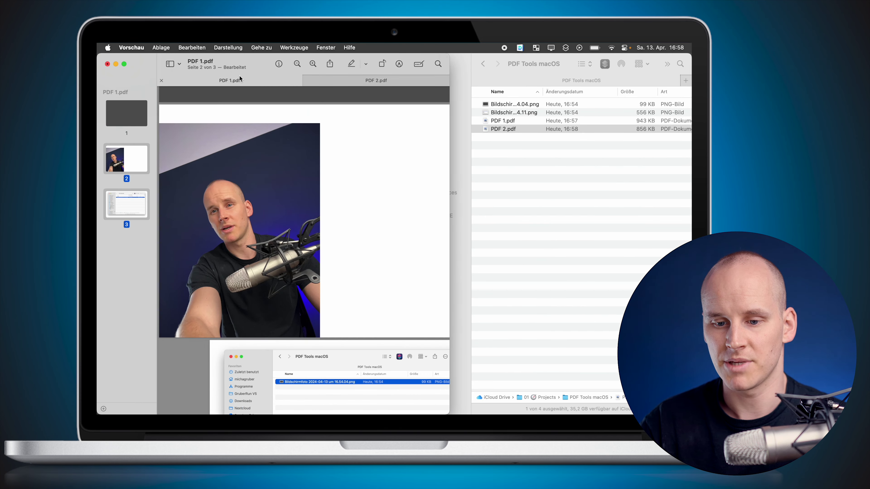
click(356, 80)
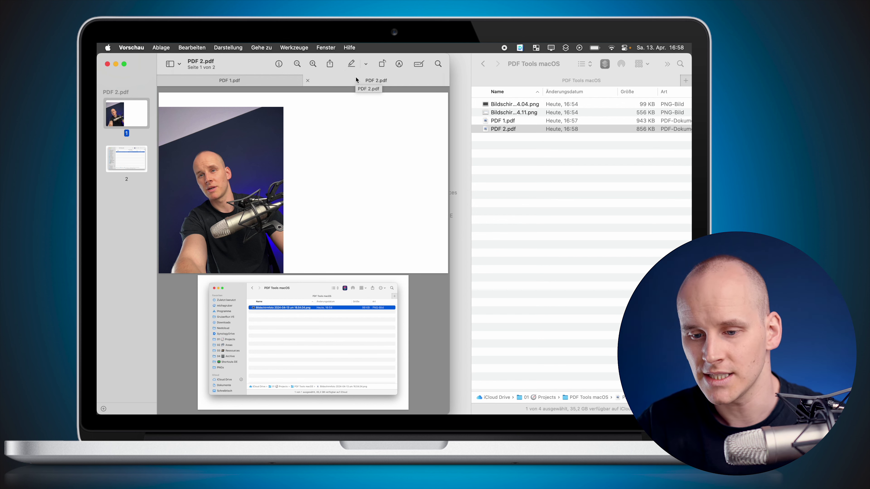
Step: Separate PDF 2.pdf into its own window and arrange it on the right half beside PDF 1.pdf on the left
drag(335, 79, 565, 188)
key(ctrl+alt+Right)
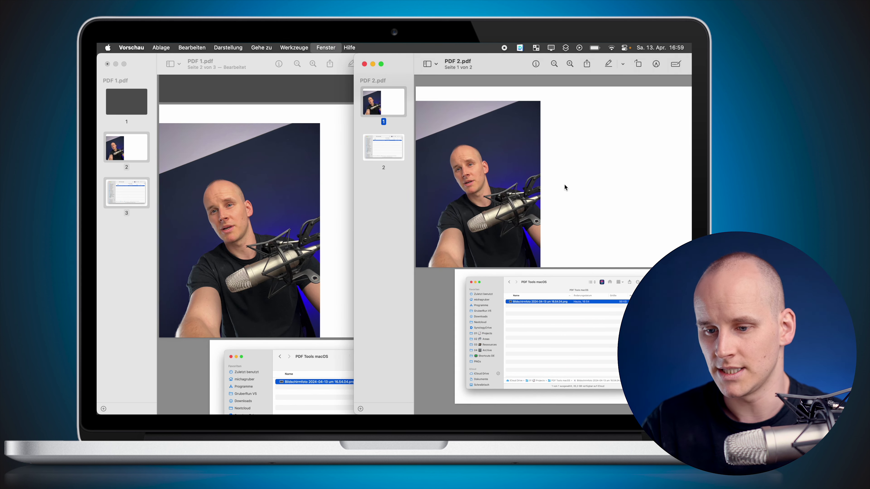
click(111, 234)
key(ctrl+alt+Left)
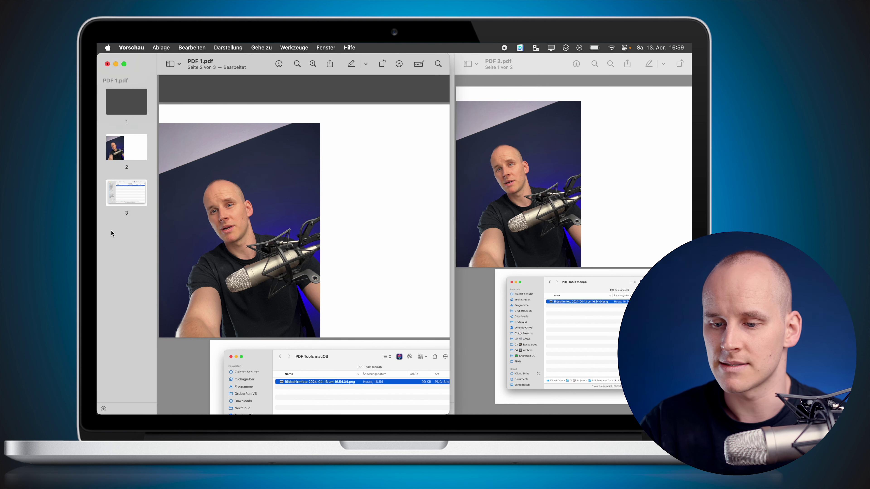
click(455, 127)
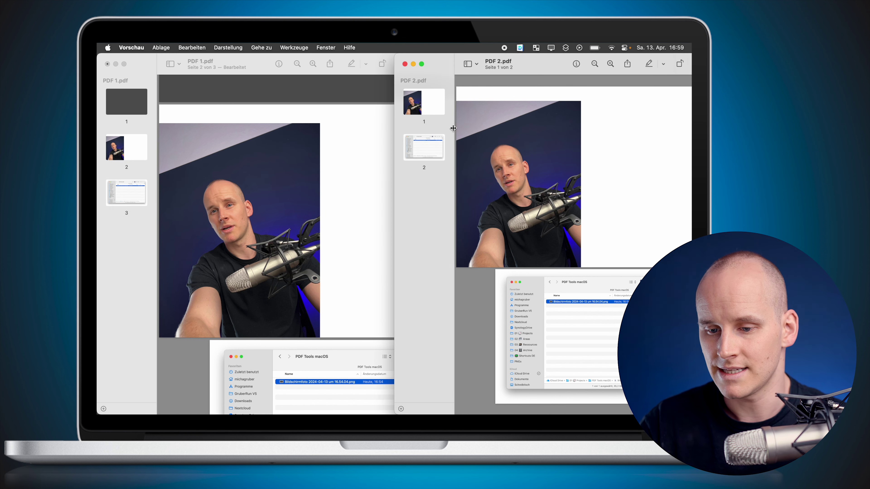
click(368, 110)
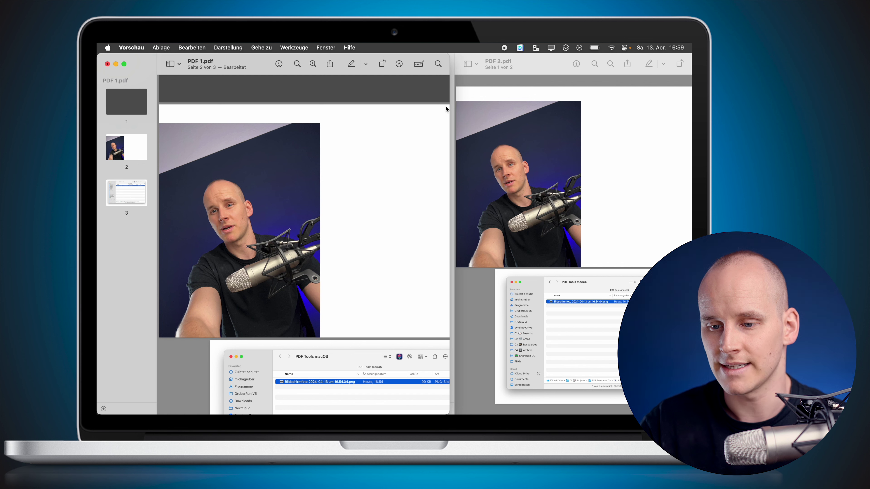
click(547, 62)
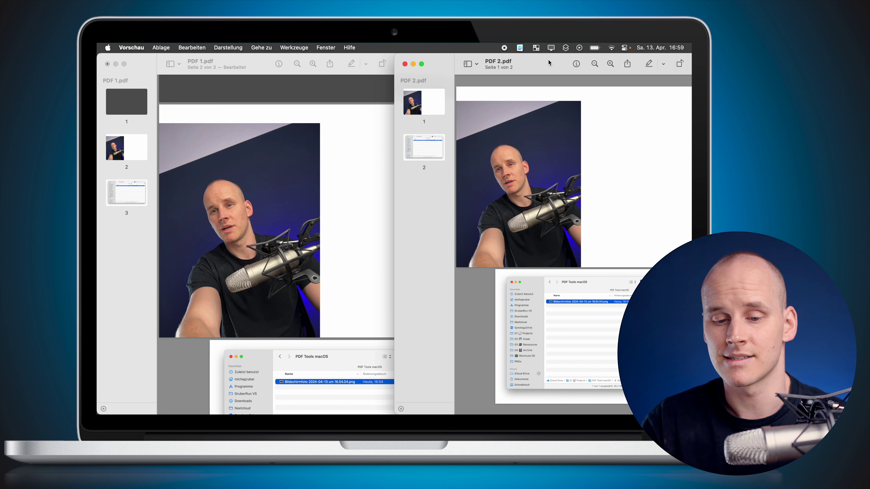
Step: Copy the dark first page of PDF 1.pdf to the end of PDF 2.pdf and review the pages
click(140, 105)
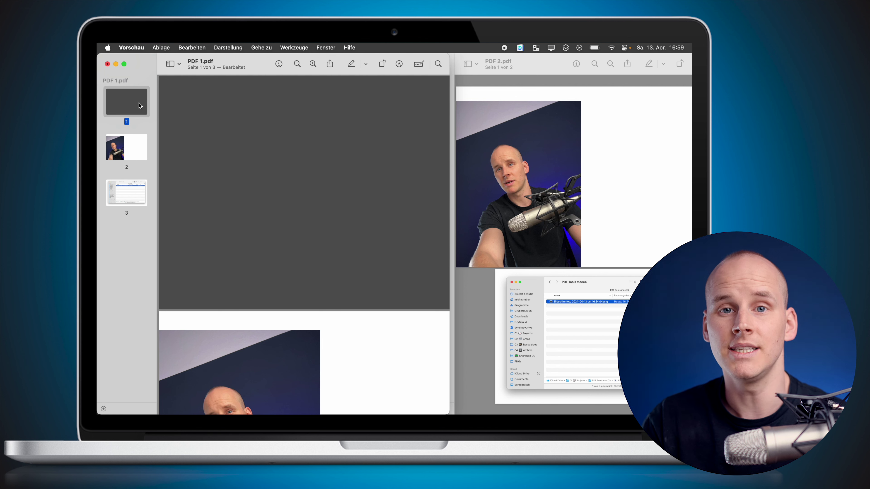
drag(140, 105, 416, 188)
key(super+Tab)
key(super+Tab)
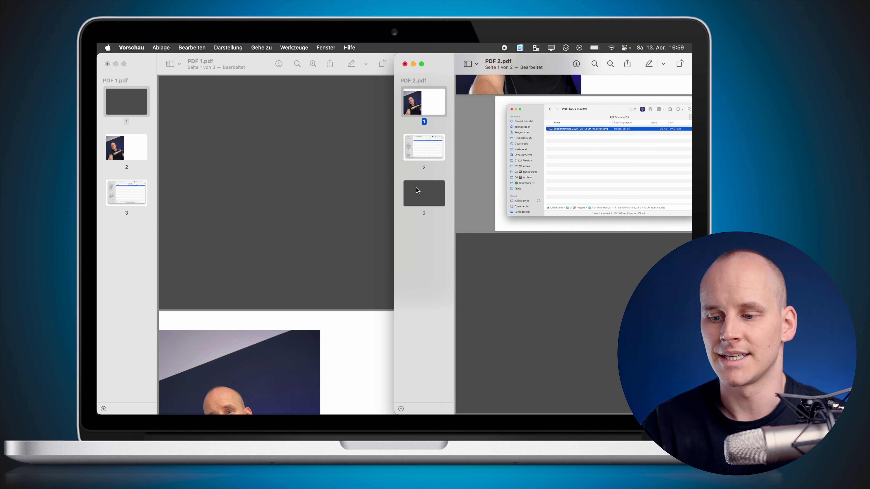
scroll(482, 188, up, 5)
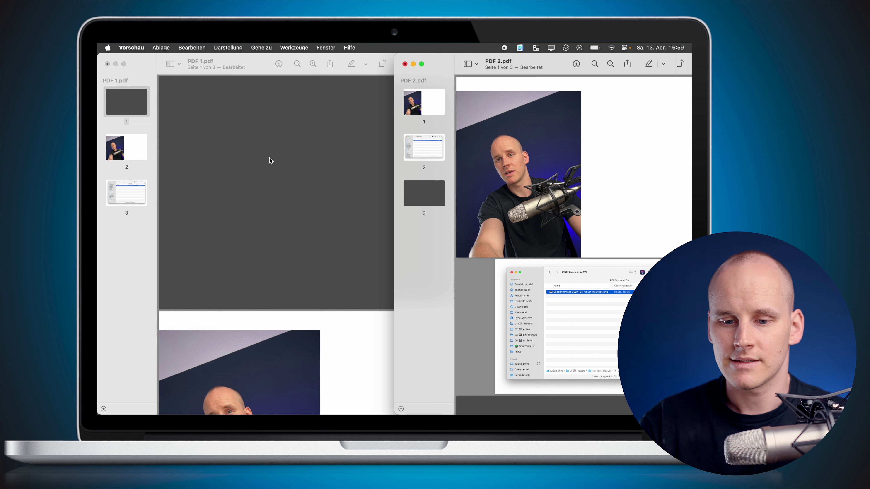
Step: Print PDF 1.pdf with all pages, review the print preview, and choose to save the output as a PDF
click(144, 65)
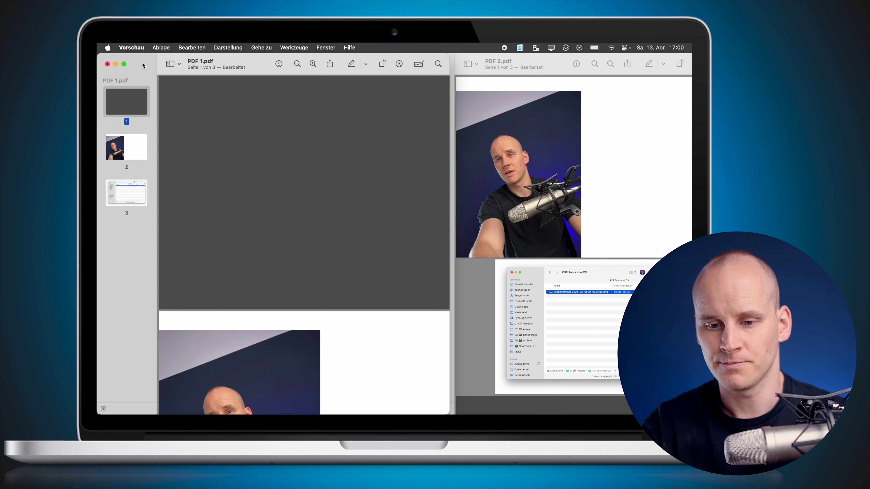
key(super+p)
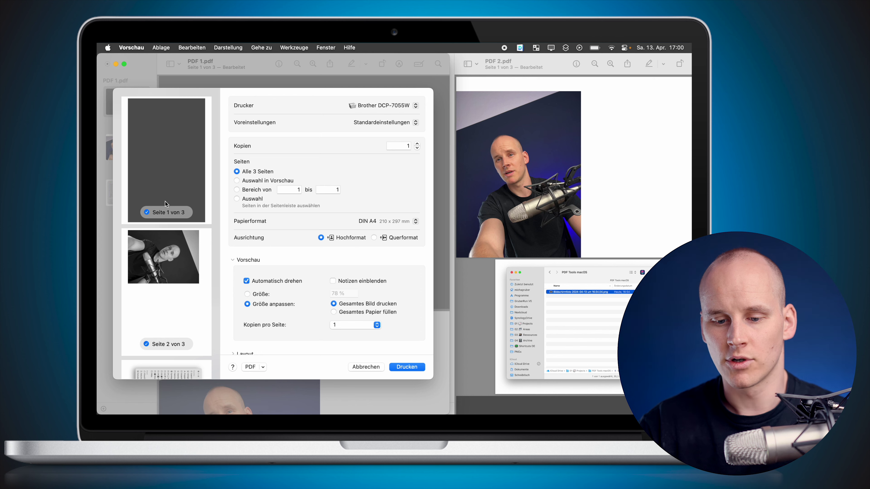
scroll(165, 203, down, 4)
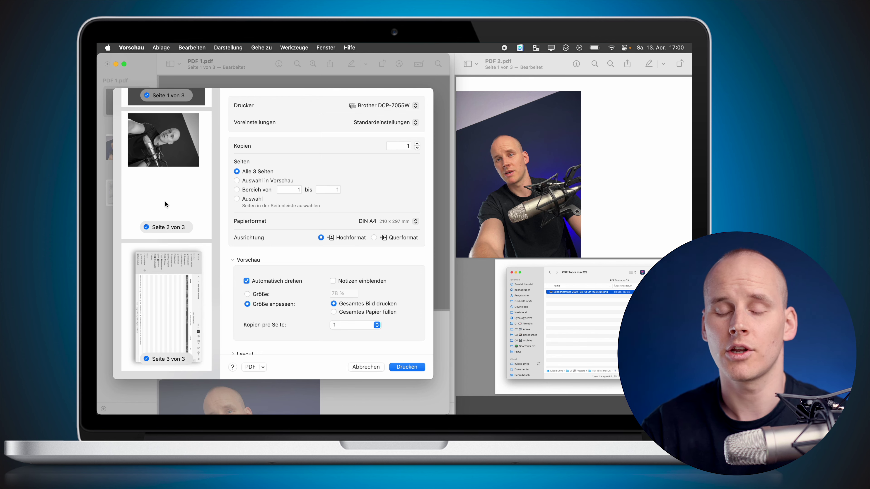
click(263, 367)
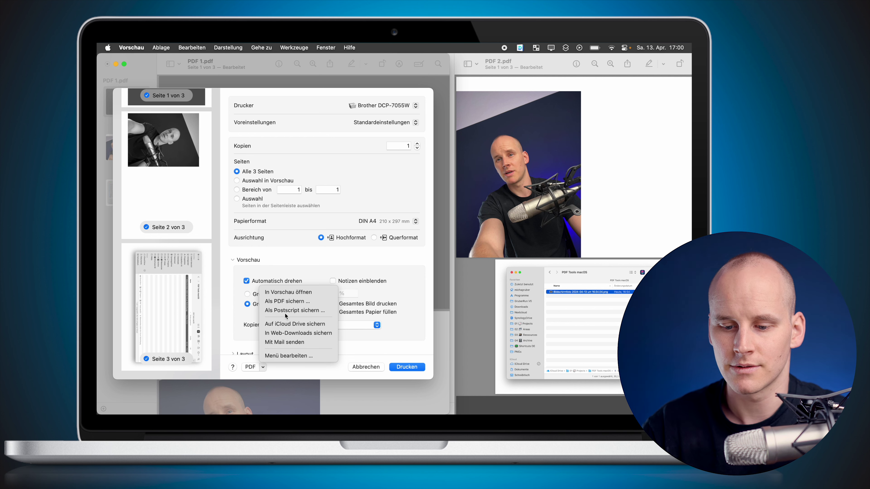
click(285, 301)
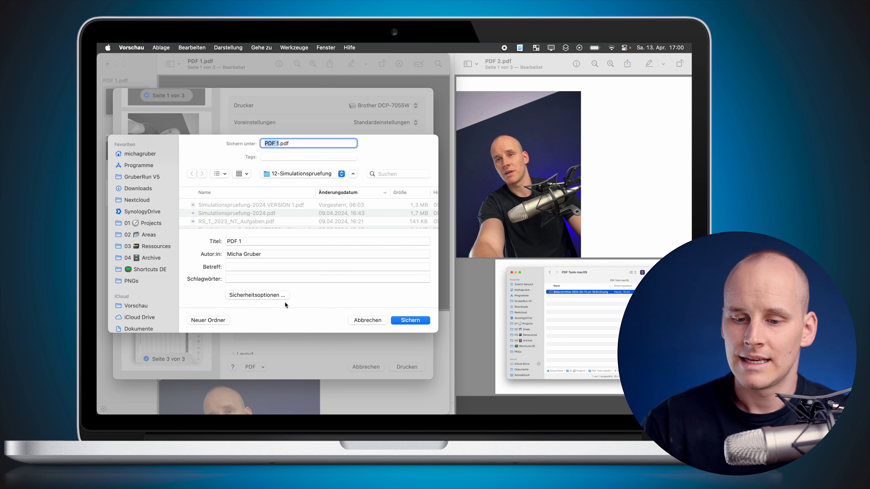
Step: Set the save location to the PDF Tools macOS folder using its entry in the Finder window's path bar
key(ctrl+Up)
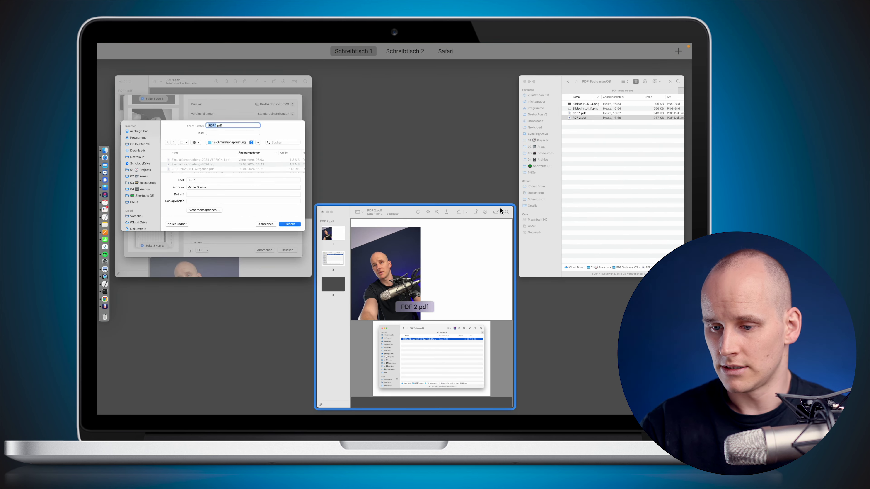
click(548, 159)
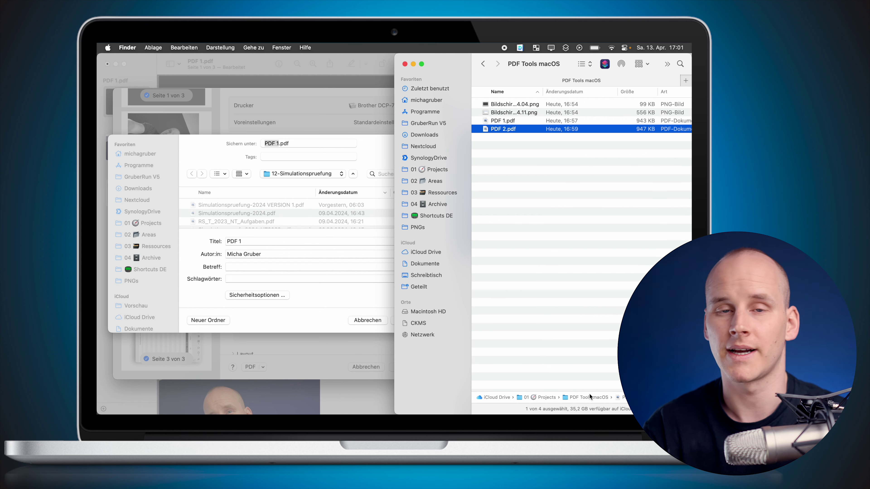
click(555, 258)
click(214, 47)
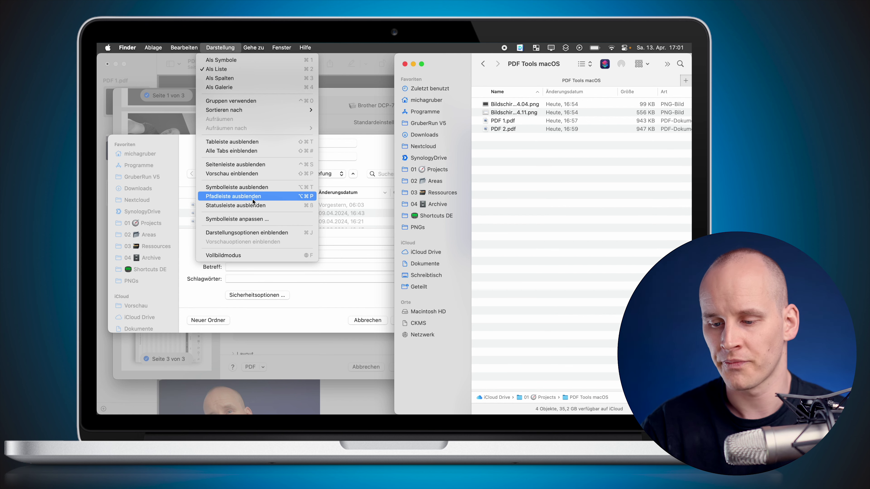
click(581, 399)
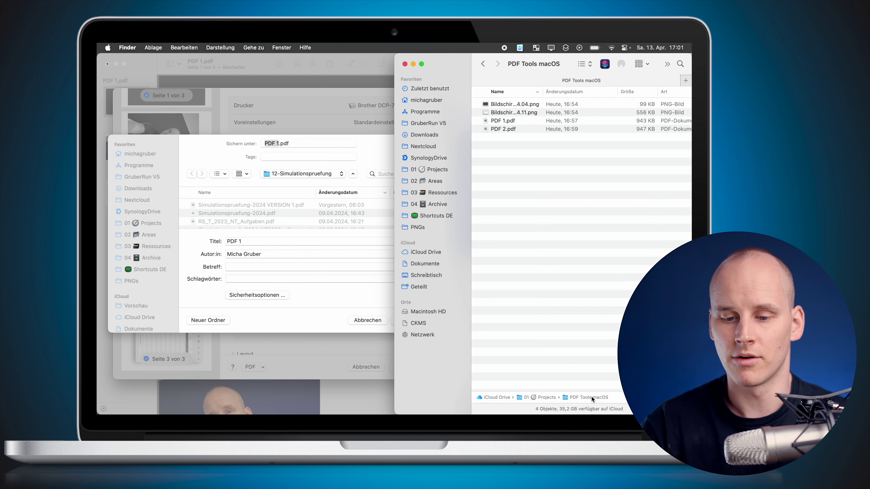
drag(592, 399, 250, 204)
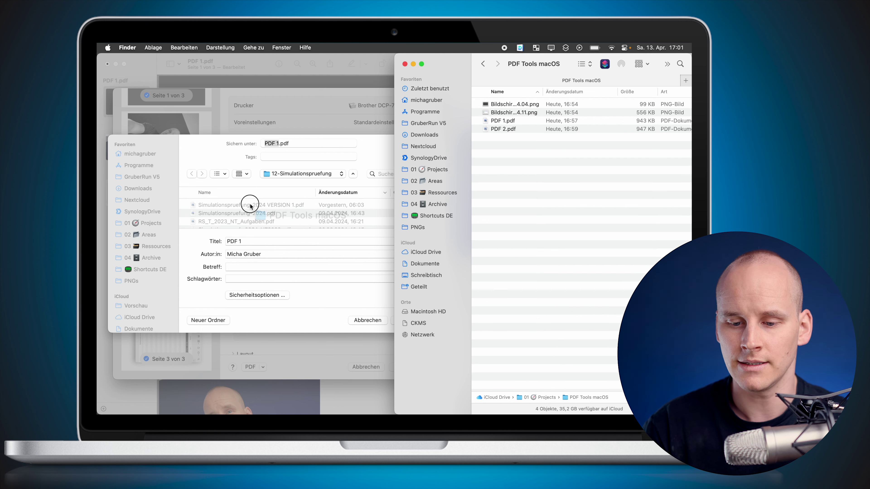
Step: Name the new file PDF 3 and save it in the PDF Tools macOS folder
click(229, 151)
text(PDF 3)
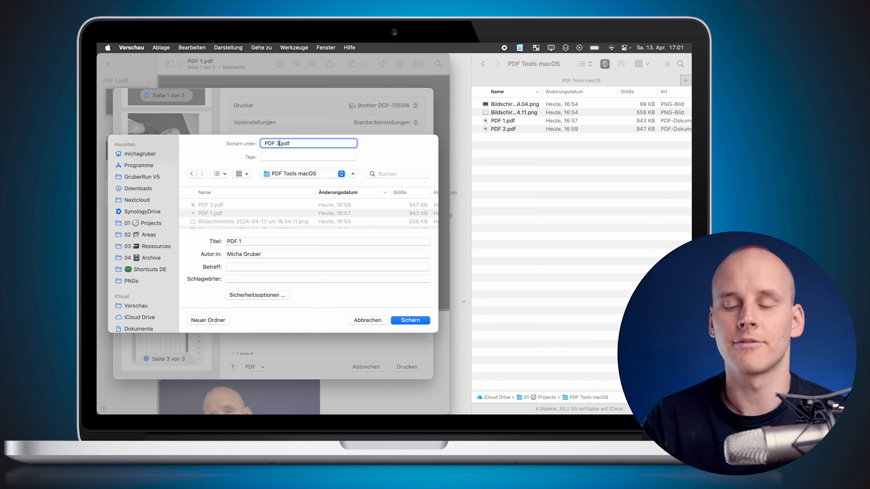
click(417, 322)
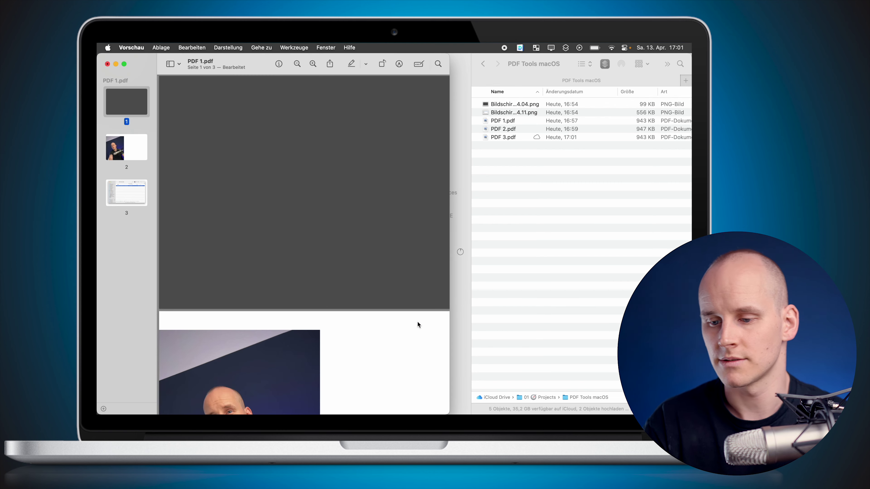